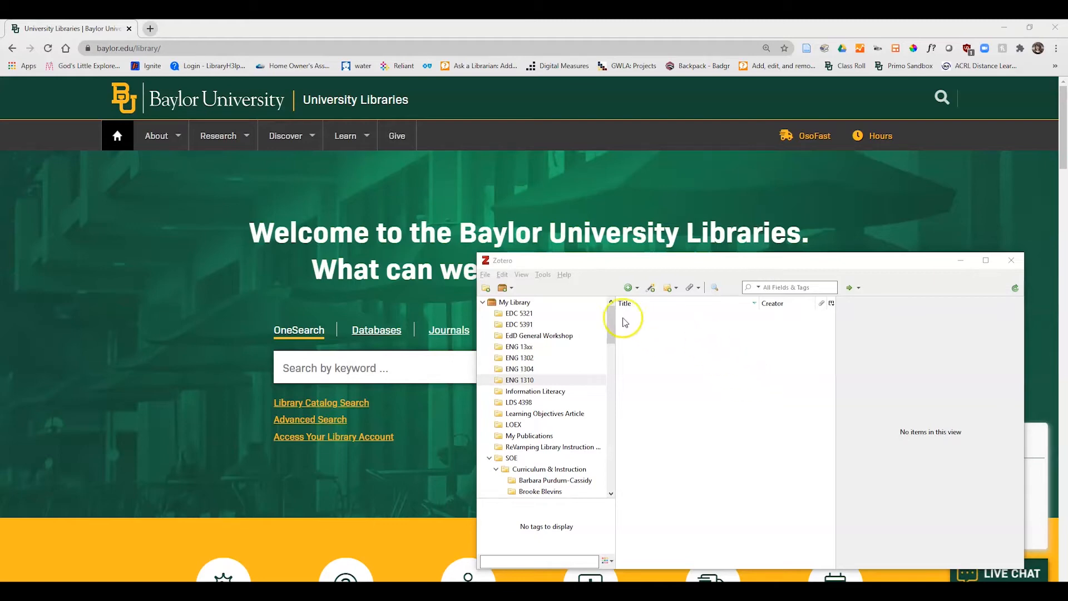
# Create a new collection named ENG 1310 in the Zotero library, and return to the University Libraries page in the browser
pyautogui.click(485, 288)
pyautogui.write('ENG 1310')
pyautogui.press('Return')
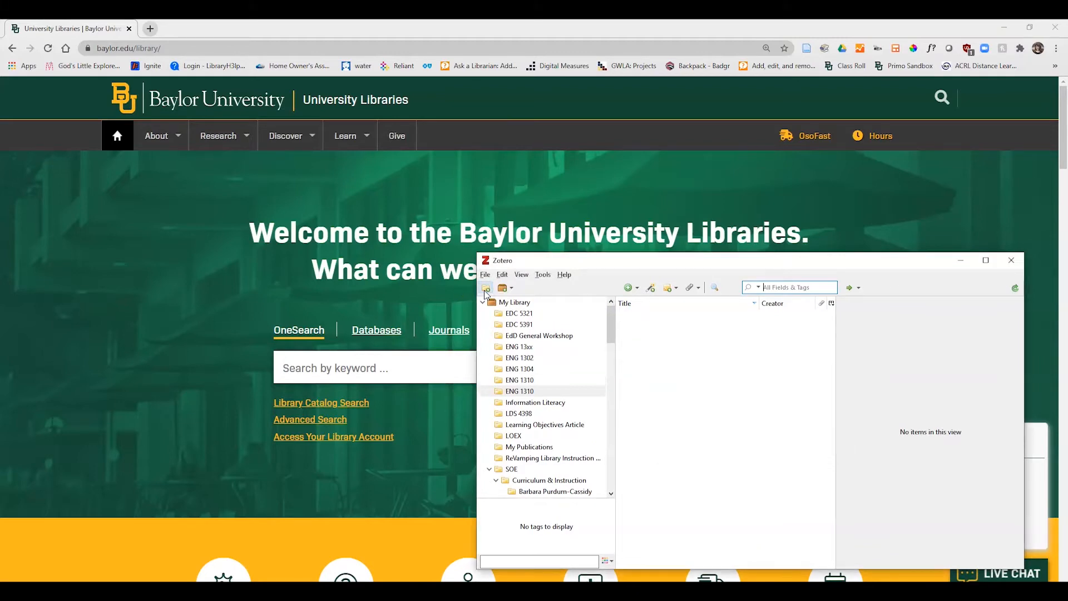
pyautogui.click(494, 292)
pyautogui.click(966, 261)
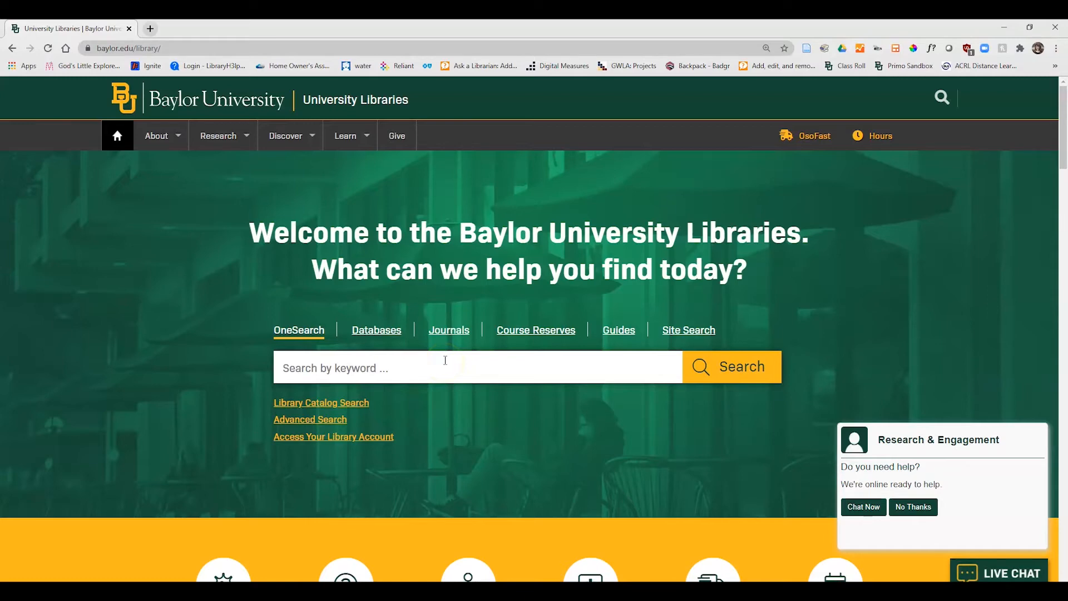
# Run an advanced library search for everything whose Author/Creator contains "Shakespeare, William"
pyautogui.click(340, 422)
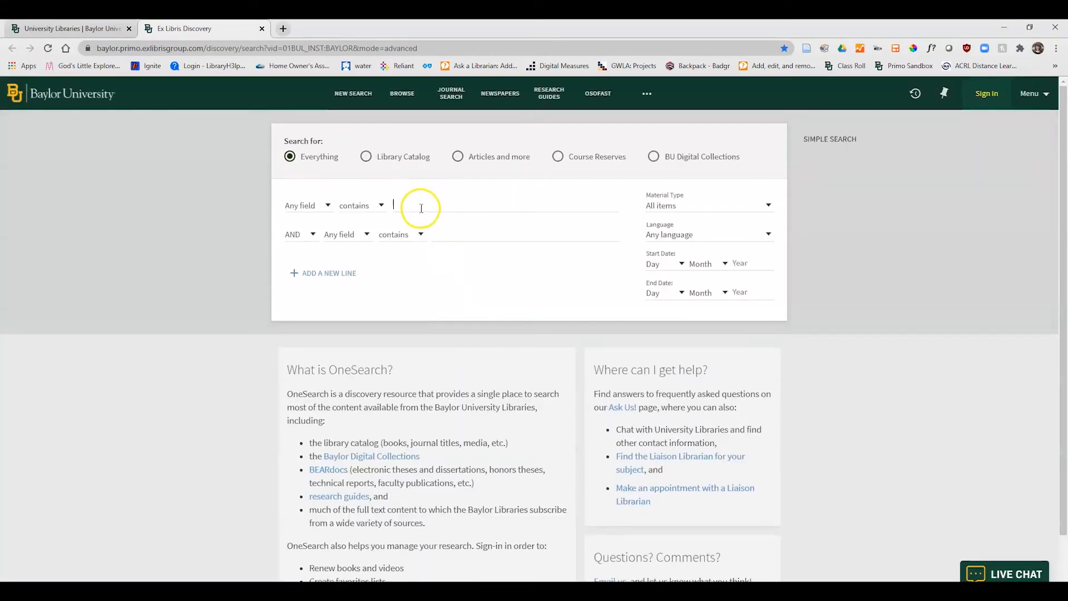
pyautogui.click(421, 208)
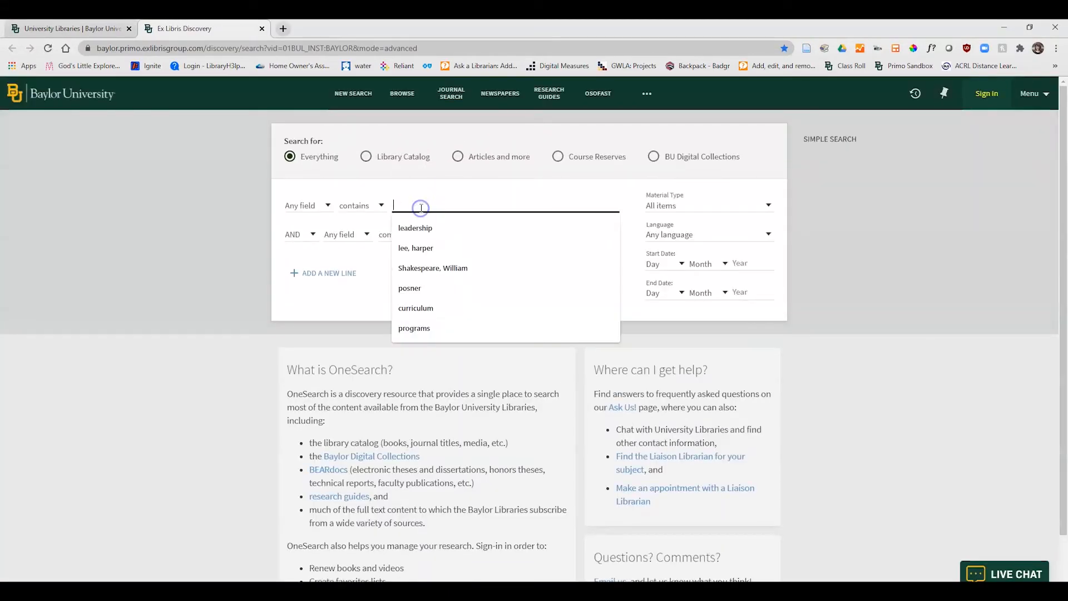
pyautogui.click(421, 267)
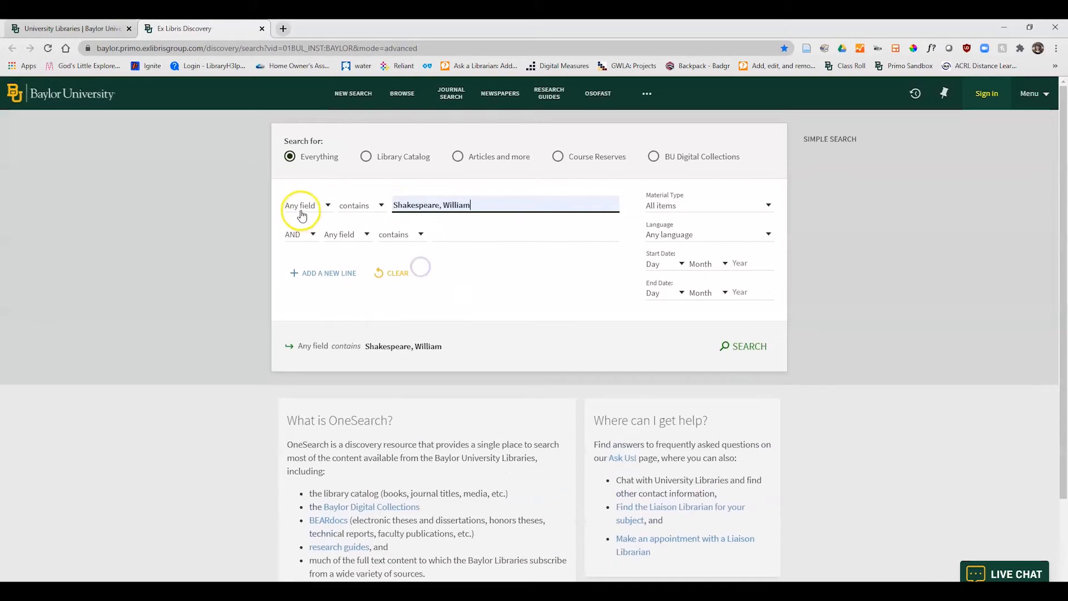
pyautogui.click(301, 212)
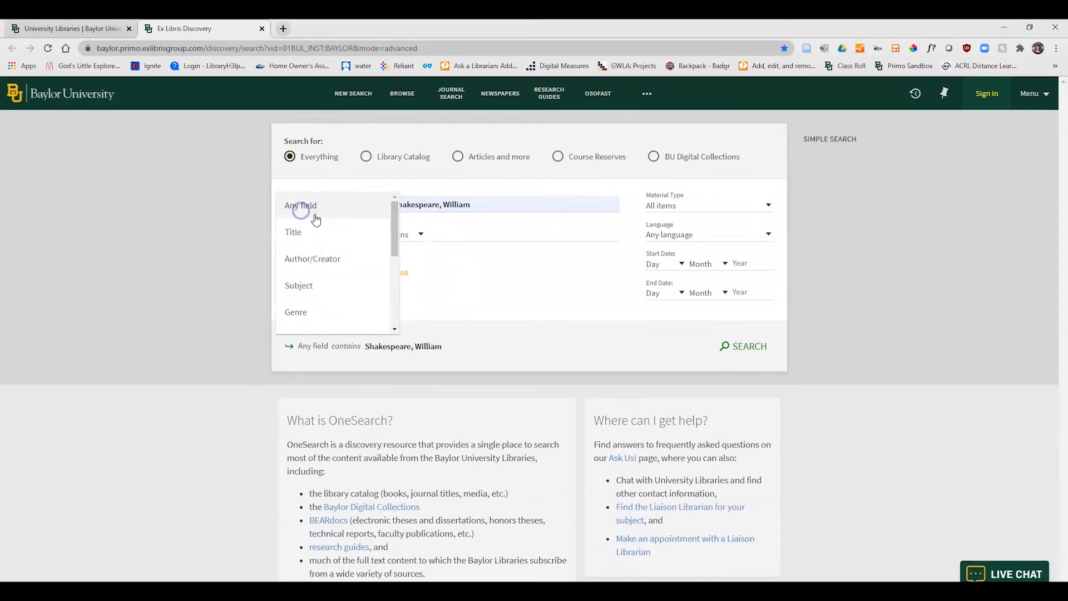
pyautogui.click(301, 261)
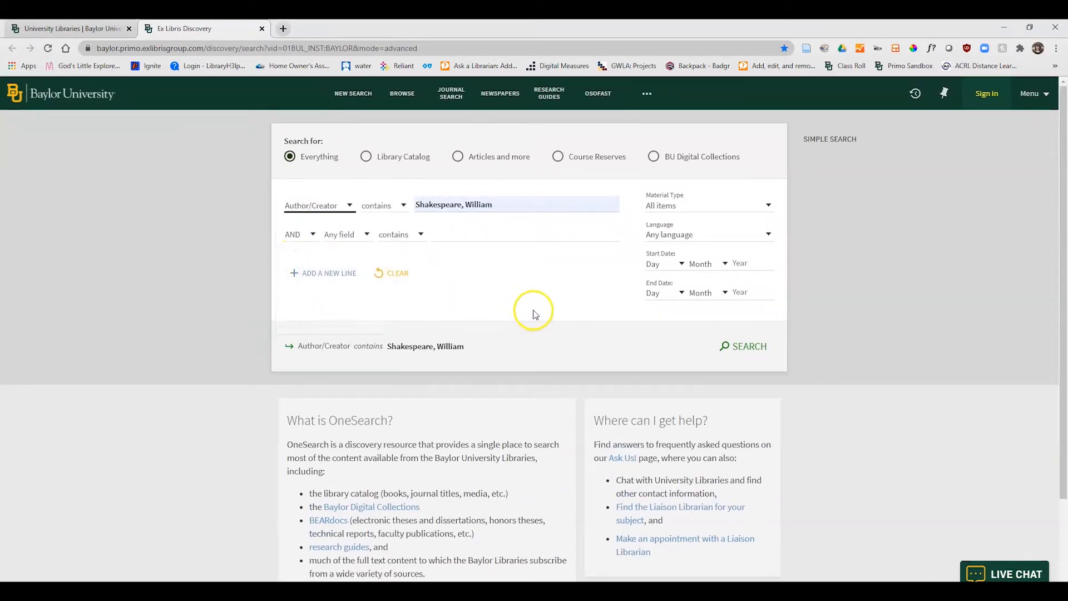
pyautogui.click(743, 347)
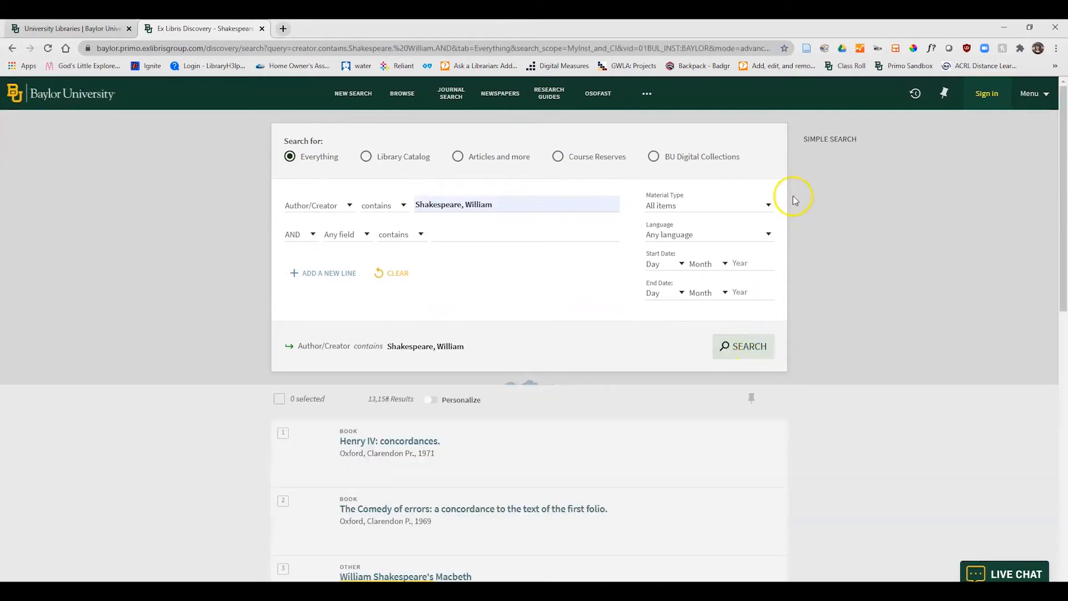
# Open the record for William Shakespeare's Macbeth from the search results and save it to the ENG 1310 collection in Zotero
pyautogui.click(813, 55)
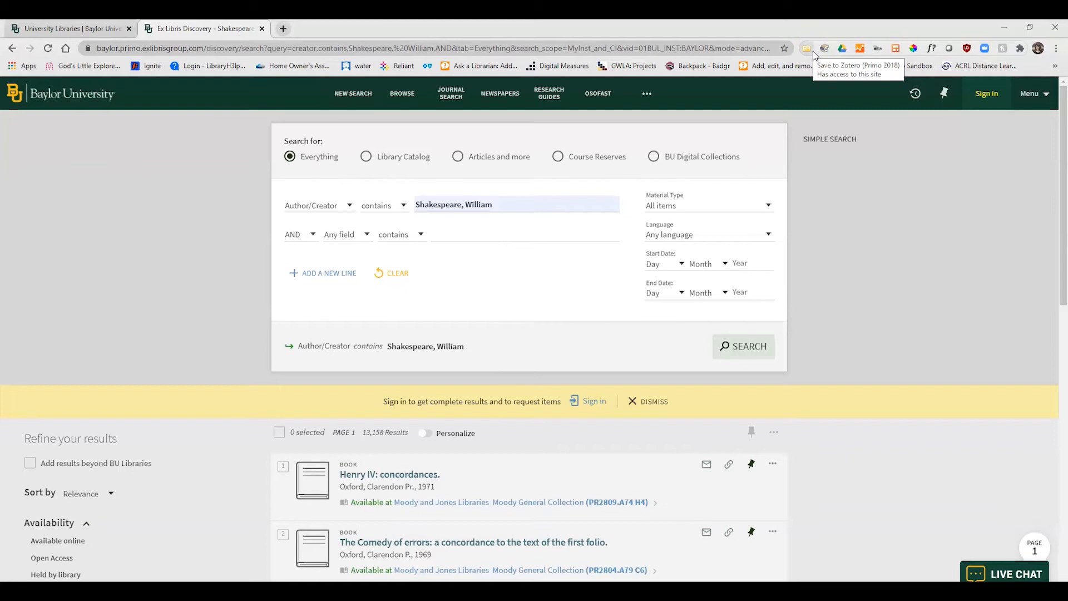
pyautogui.click(759, 272)
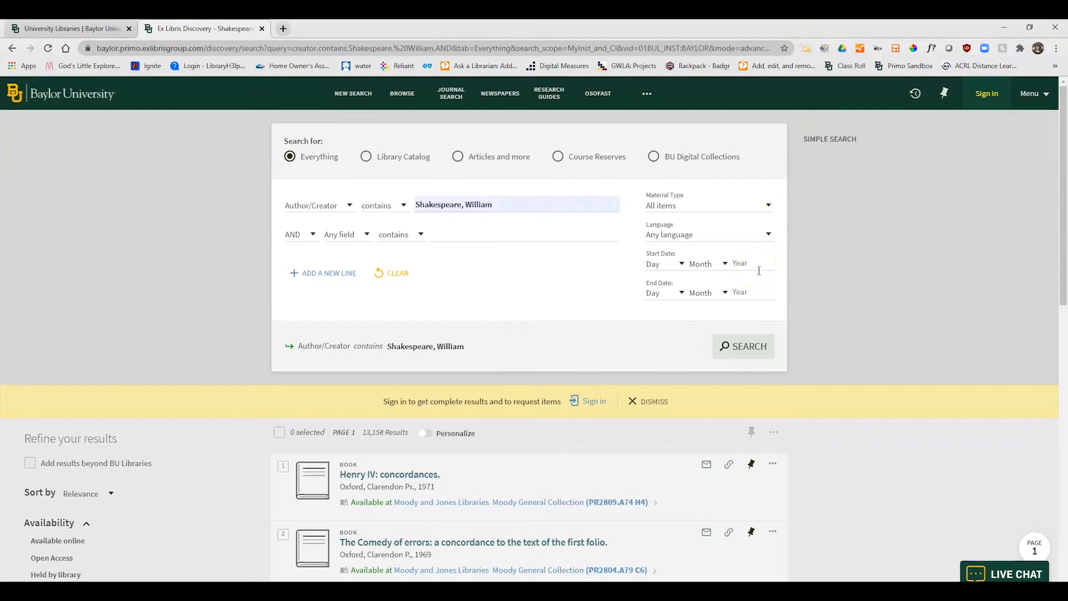
pyautogui.scroll(-2, 759, 271)
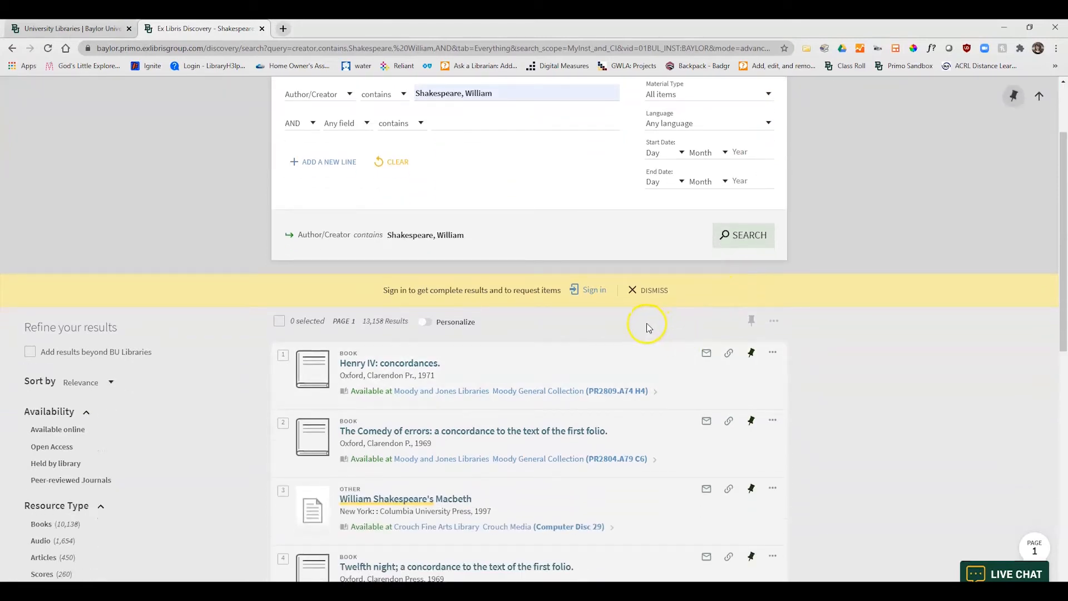
pyautogui.scroll(-2, 421, 435)
pyautogui.click(405, 447)
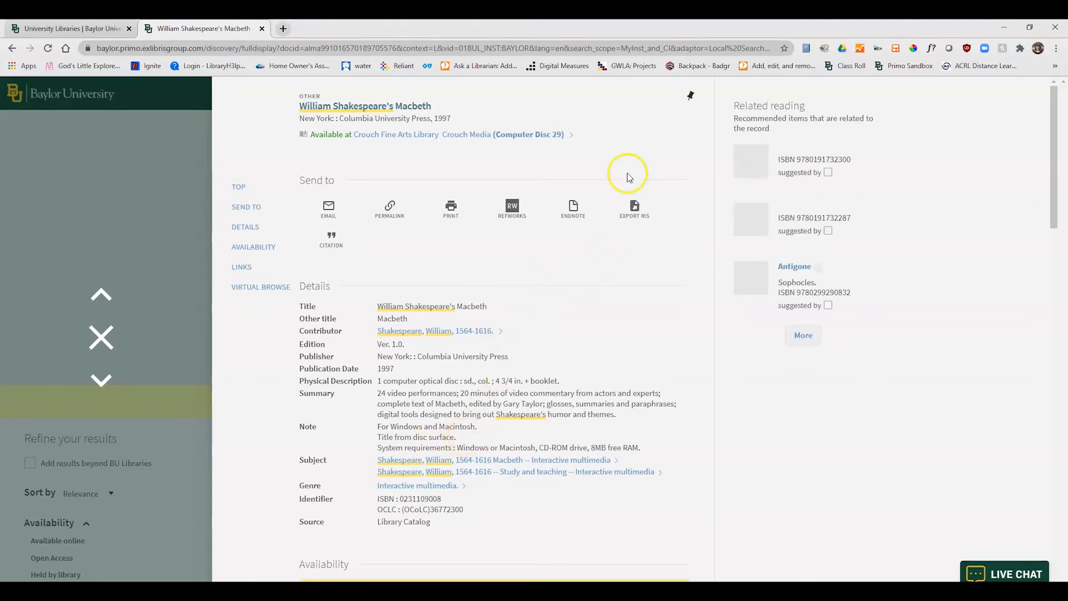
pyautogui.click(807, 48)
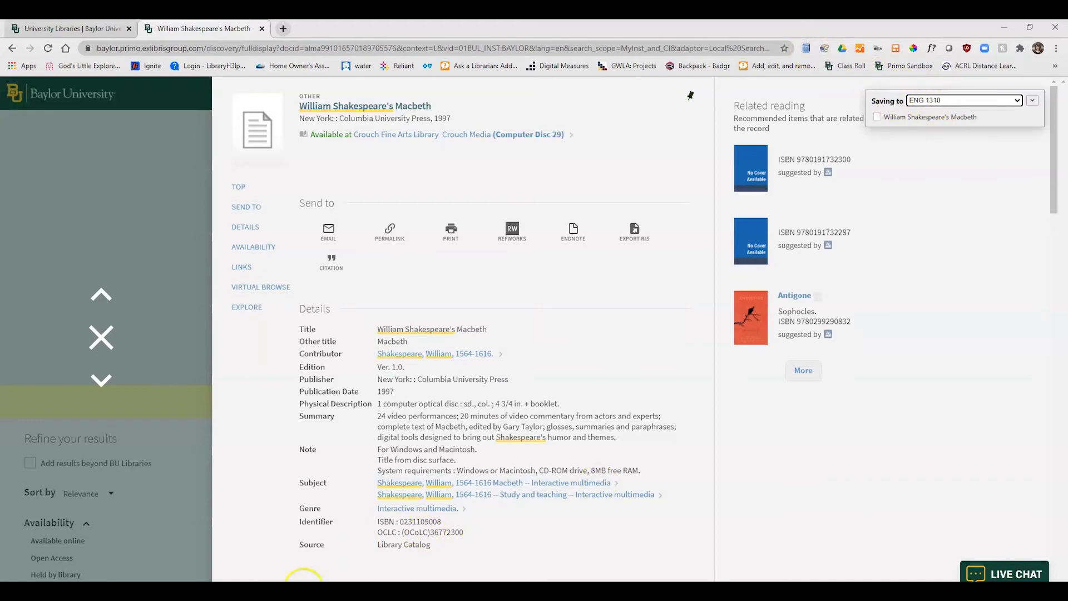
# Switch to Zotero and examine the saved Macbeth item's details, including its extra, call number and abstract fields
pyautogui.click(314, 591)
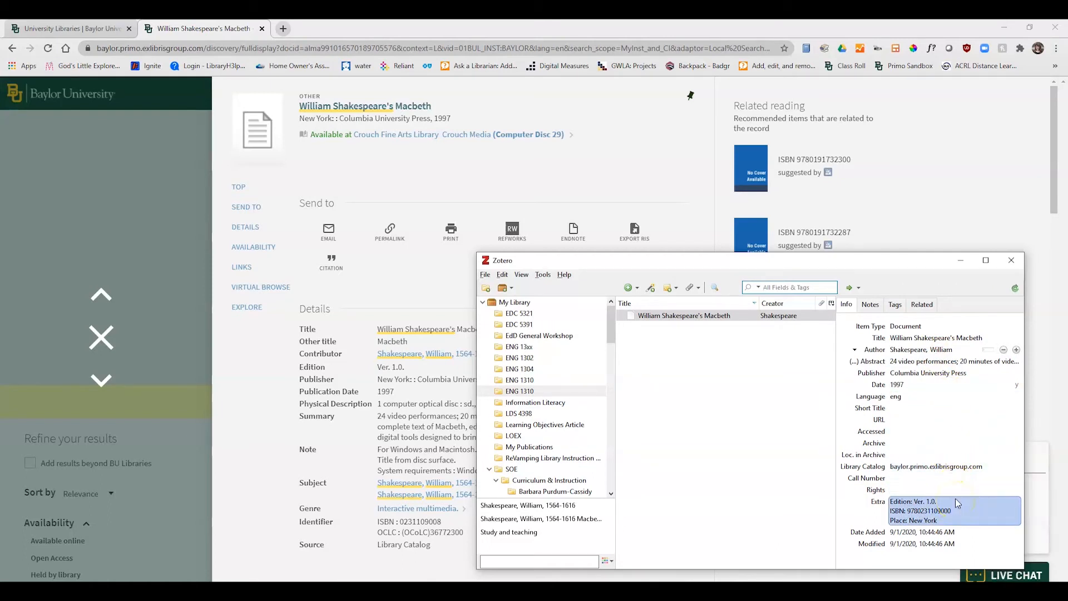
pyautogui.click(957, 479)
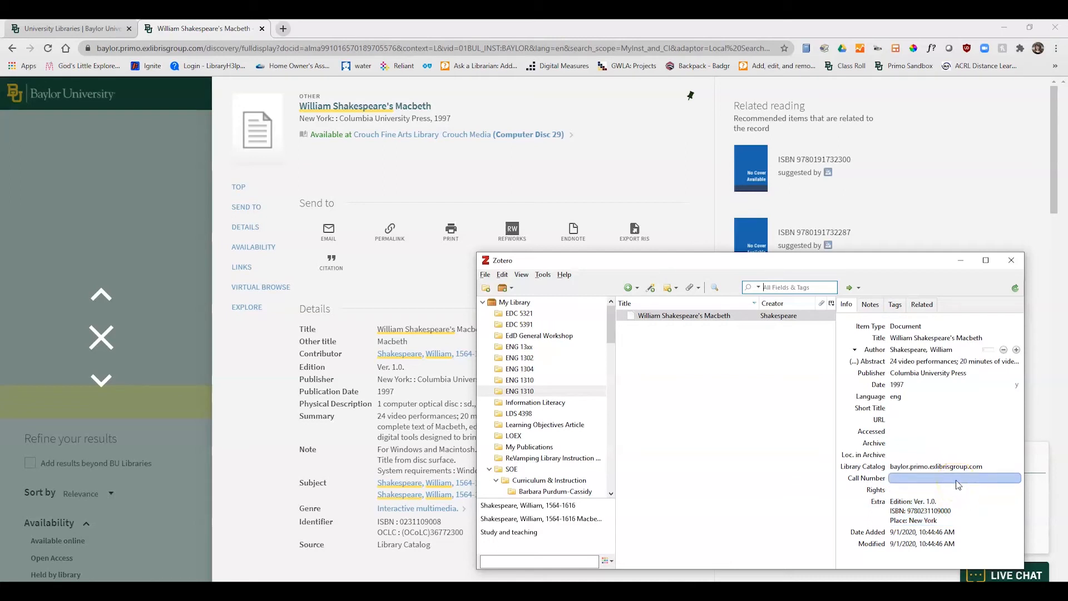
pyautogui.click(957, 362)
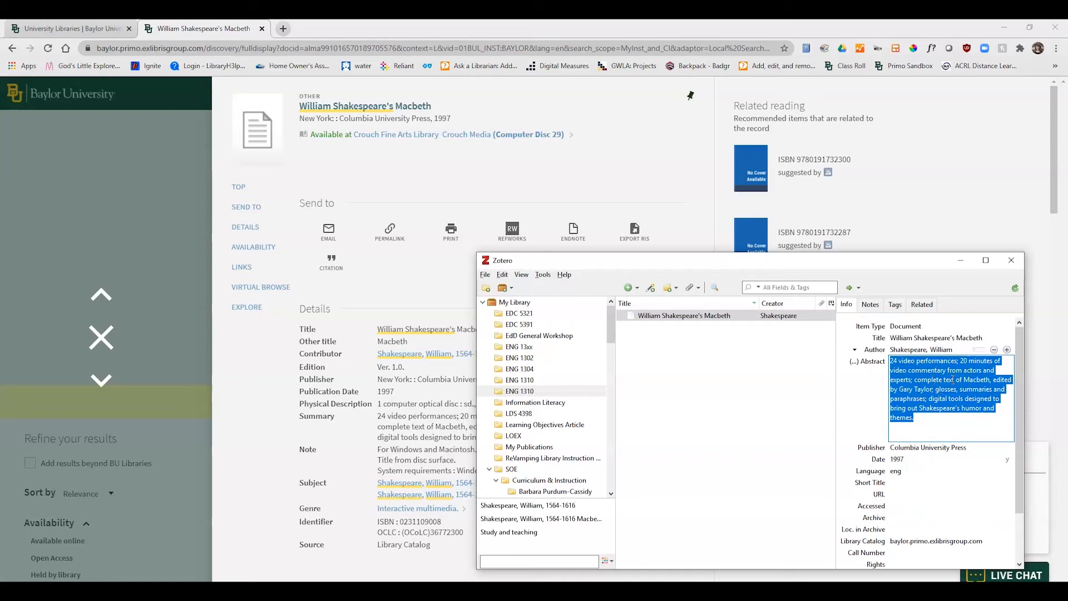
pyautogui.click(952, 445)
# Switch to the blank Word document and write the sentence "William Shakespeare wrote Romeo and Juliet."
pyautogui.click(441, 363)
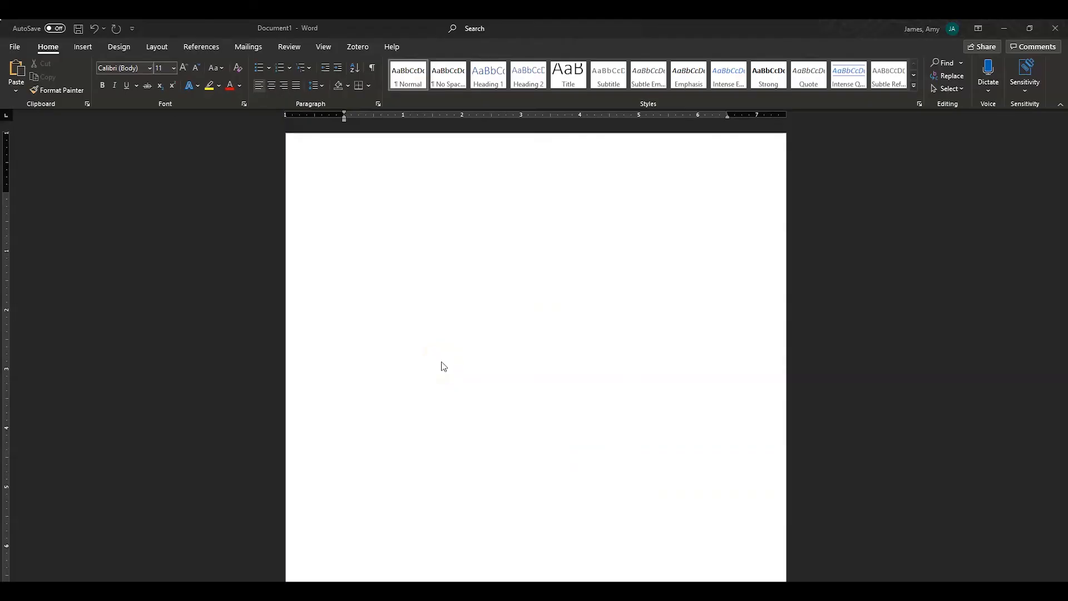
pyautogui.click(435, 313)
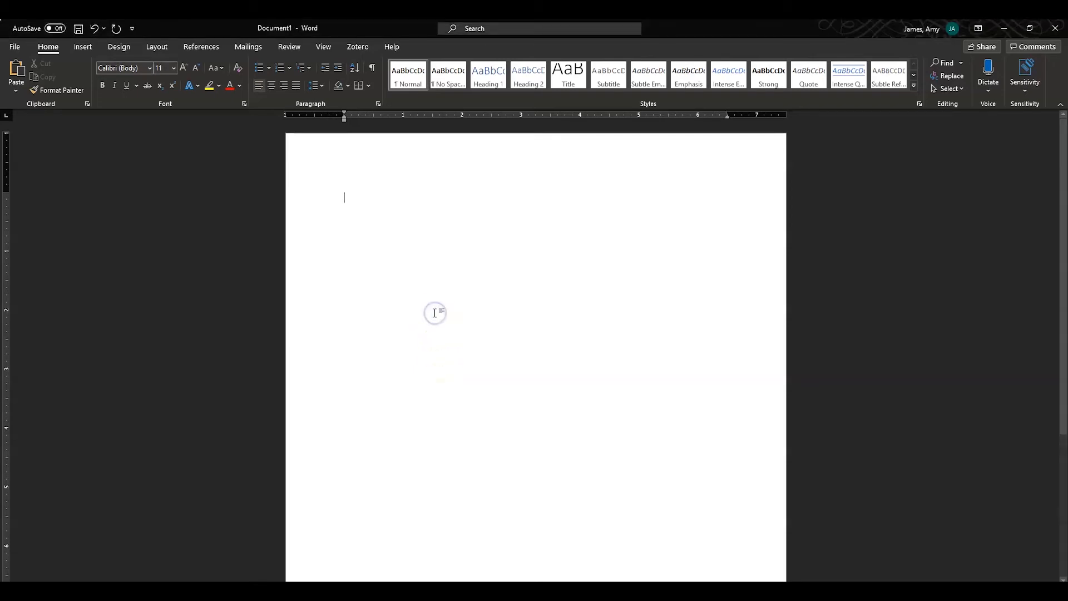
pyautogui.click(436, 313)
pyautogui.write('Willia')
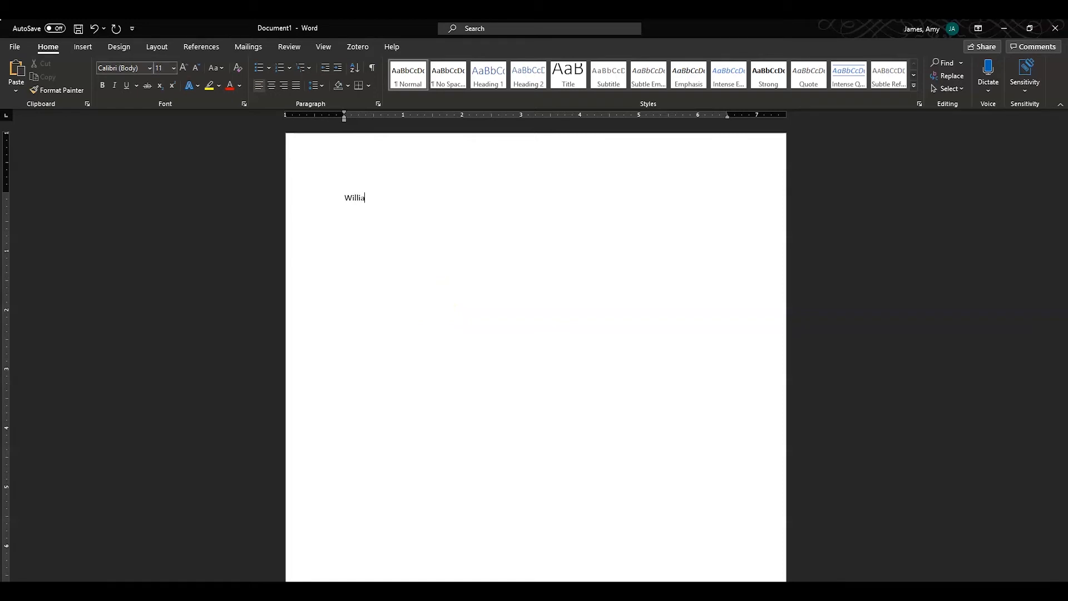
pyautogui.write('m Shakespeare wrote Romeo and Juliet.')
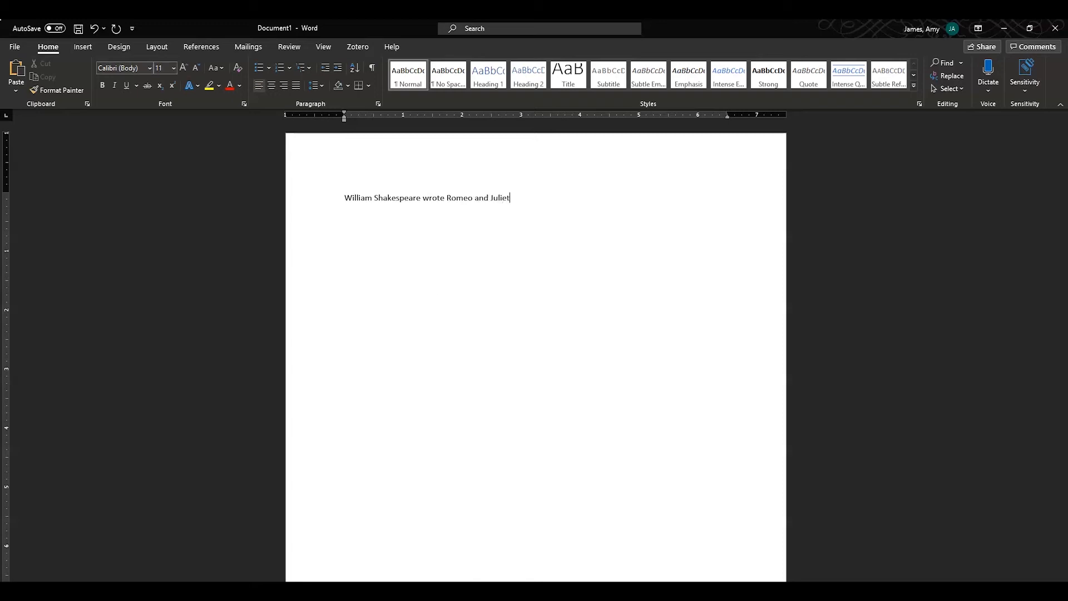
# Start a Zotero citation after the sentence, with Modern Language Association 8th edition as the document's citation style
pyautogui.click(350, 52)
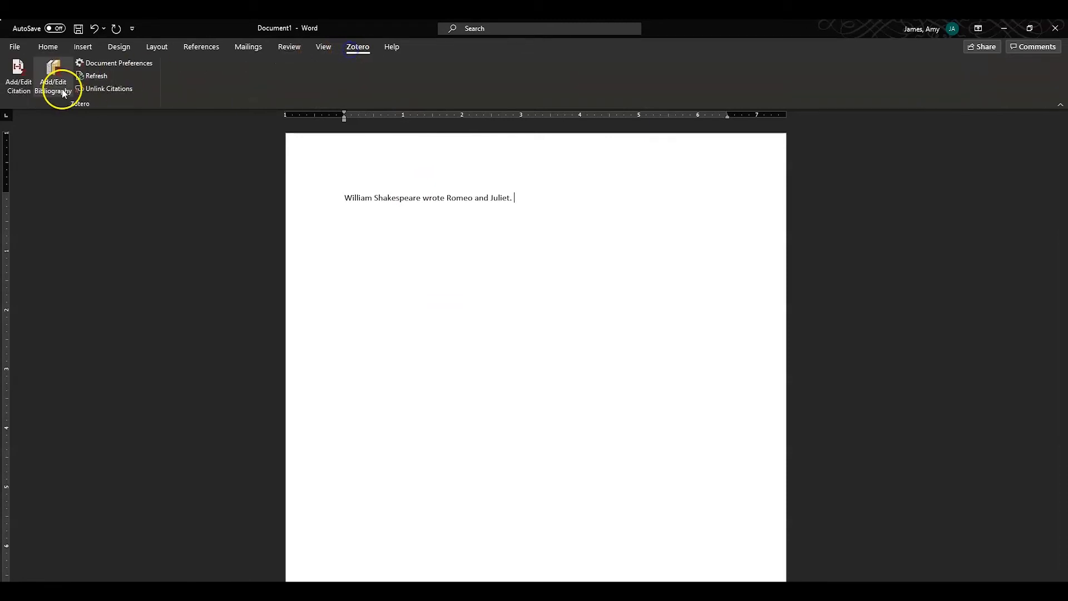
pyautogui.click(13, 85)
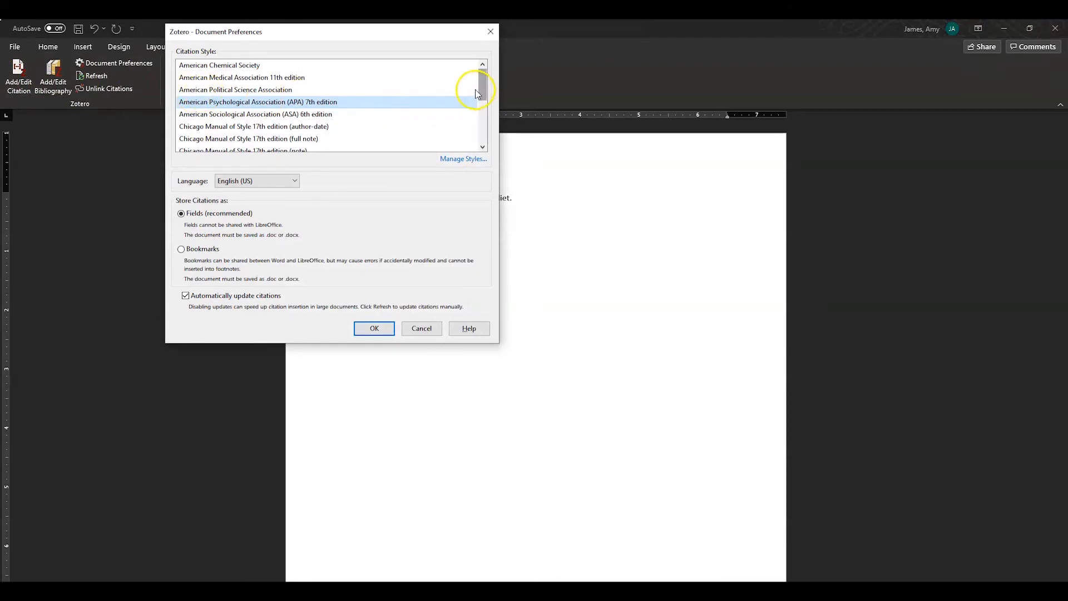
pyautogui.scroll(-3, 327, 108)
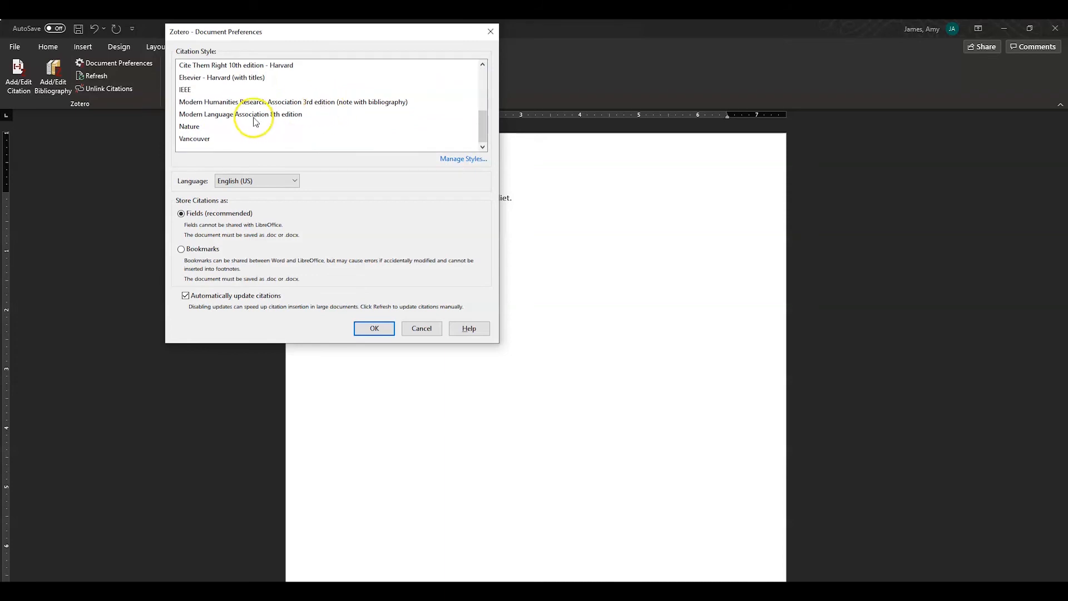
pyautogui.click(255, 114)
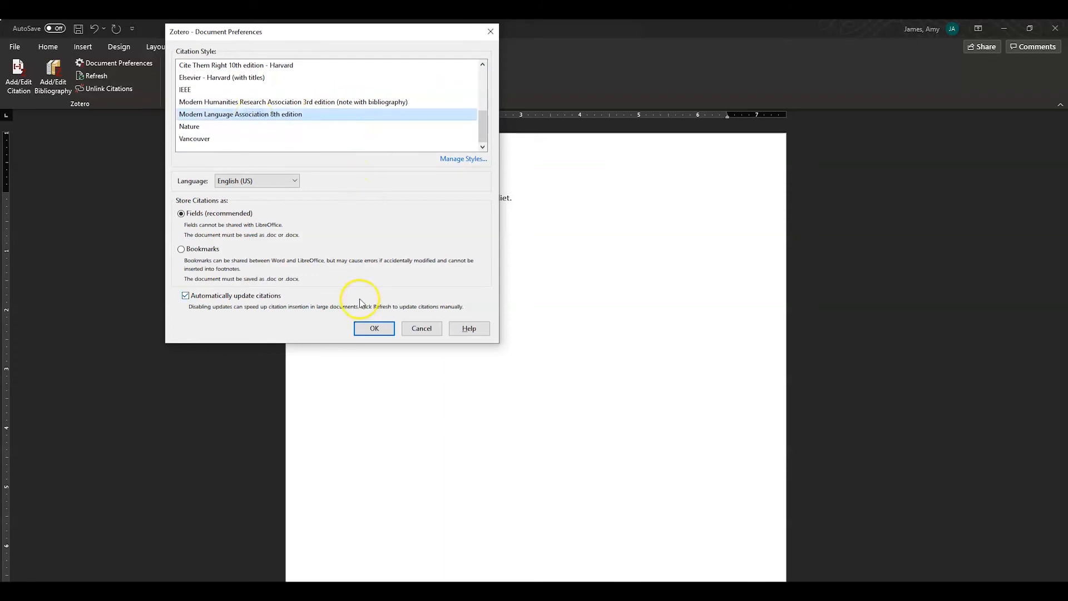
pyautogui.click(374, 329)
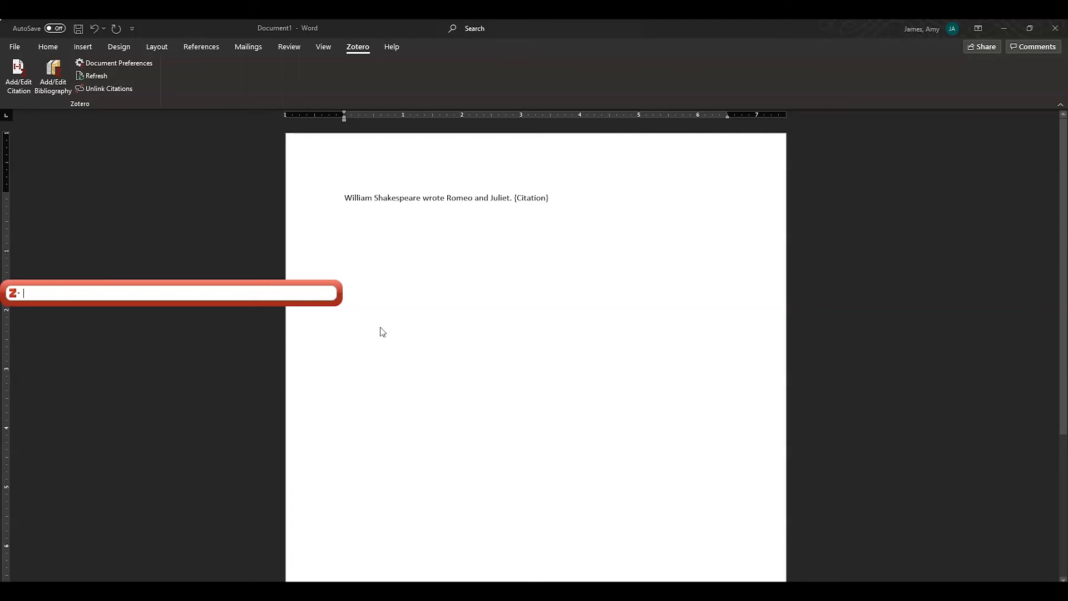
# Search the citation sources for "william" and insert William Shakespeare's Macbeth (1997) as the in-text citation
pyautogui.write('william')
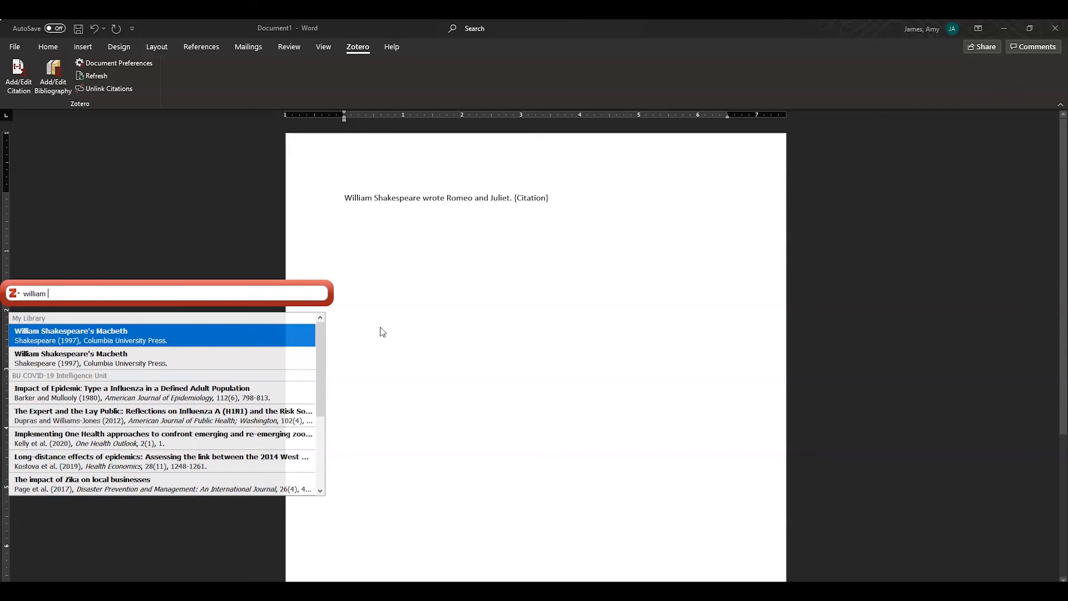
pyautogui.press('Return')
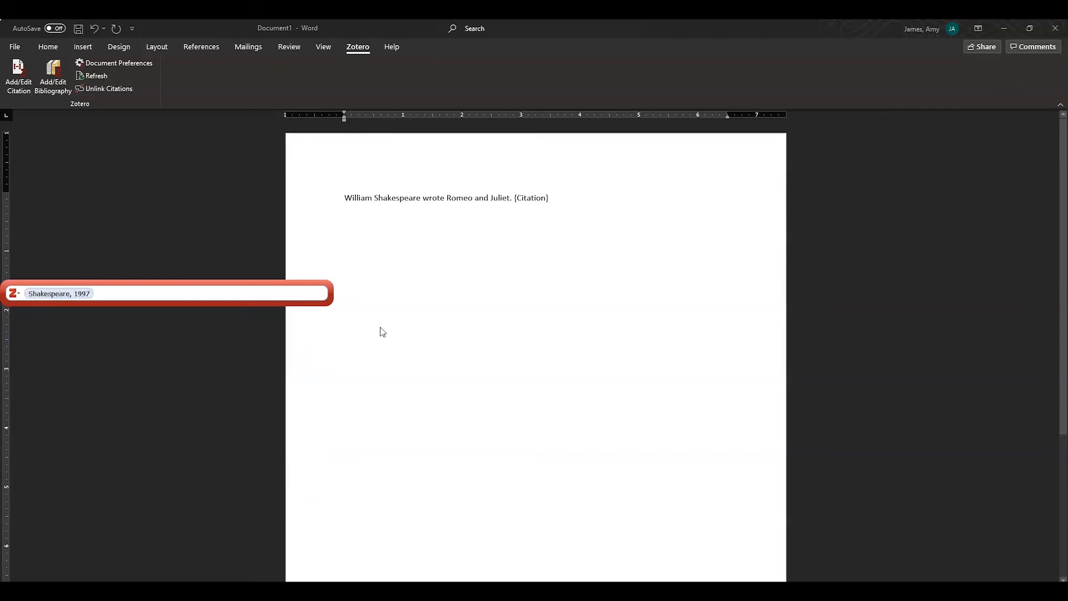
pyautogui.press('Return')
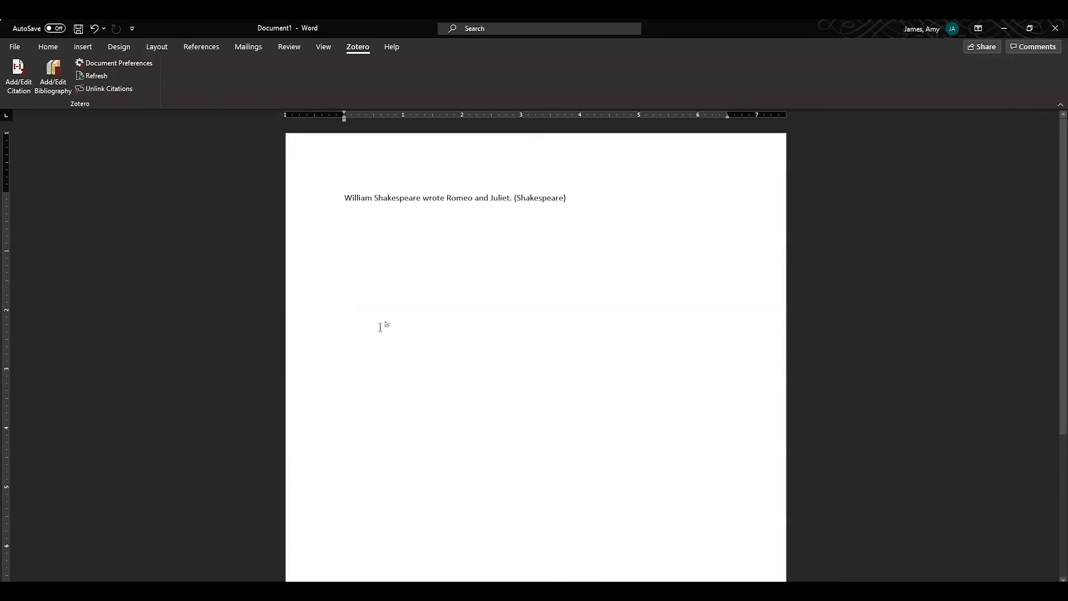
# Add a "Works Cited" heading below the sentence and insert the Zotero bibliography under it
pyautogui.press('Return')
pyautogui.write('Works Cited')
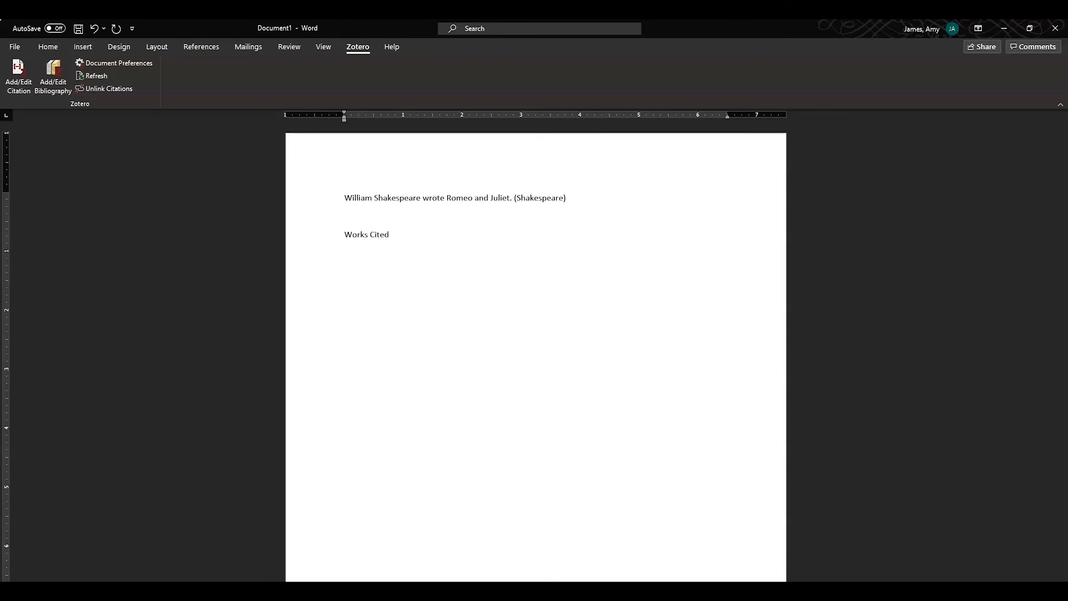
pyautogui.click(58, 91)
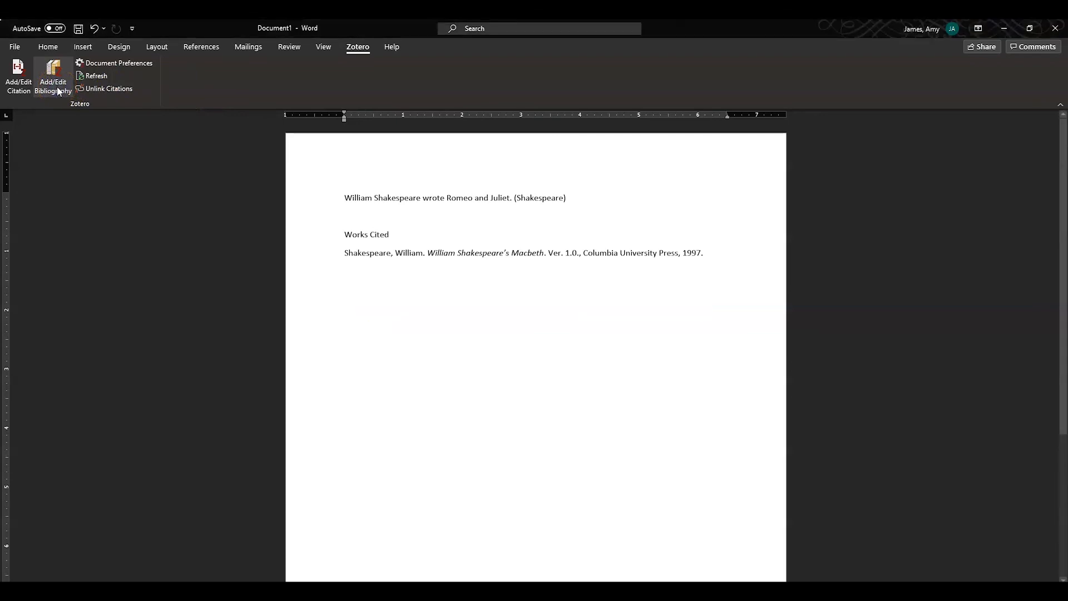